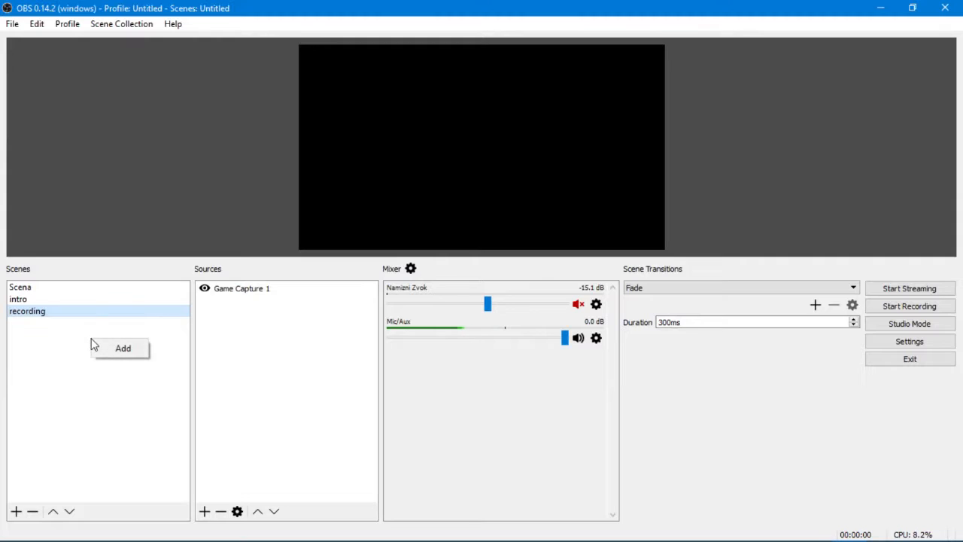
- Add a new scene named "tuotrial"
click(133, 352)
text(tuort)
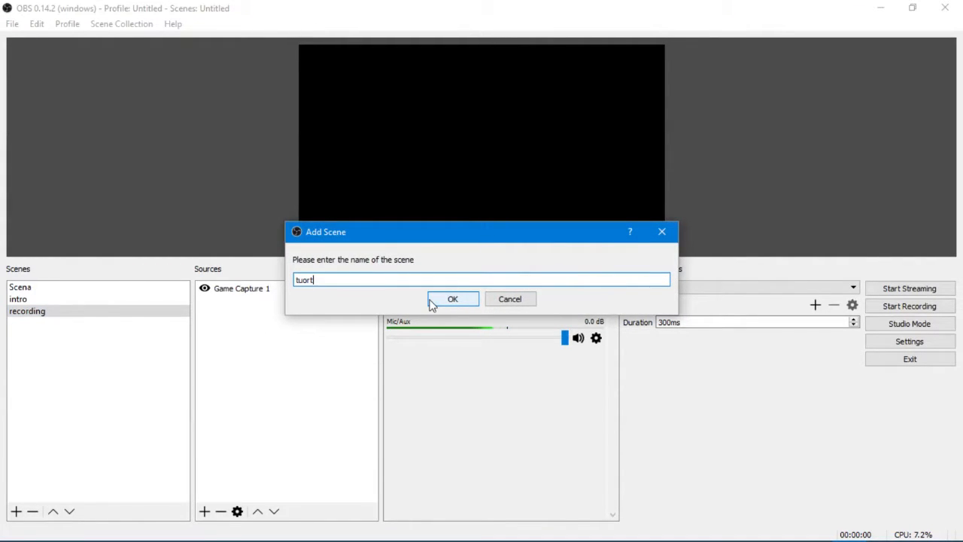
key(BackSpace)
text(trial fo)
key(BackSpace)
key(BackSpace)
click(437, 302)
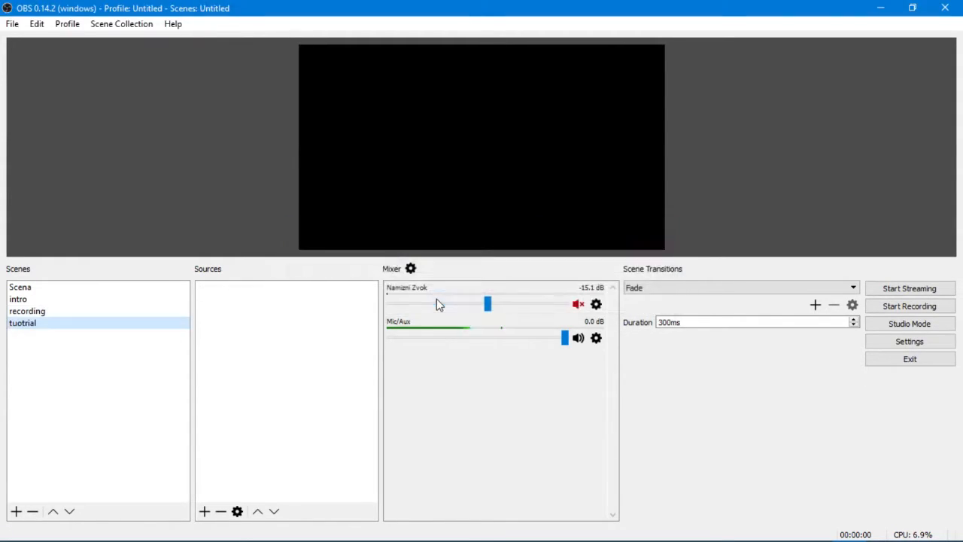
- Add a new Game Capture source named "Game Capture 2" to the tuotrial scene with cursor capture turned off
right_click(260, 298)
mouse_move(292, 307)
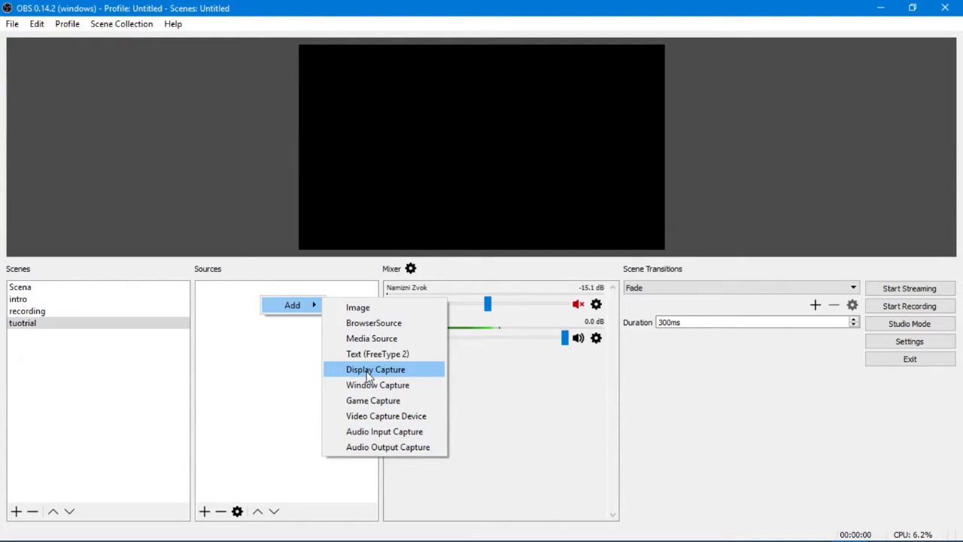
click(392, 405)
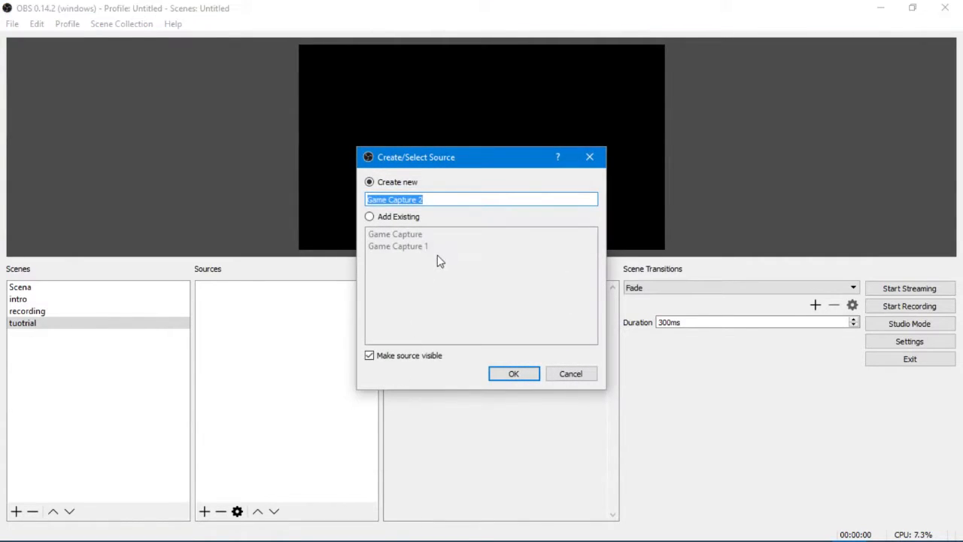
click(520, 374)
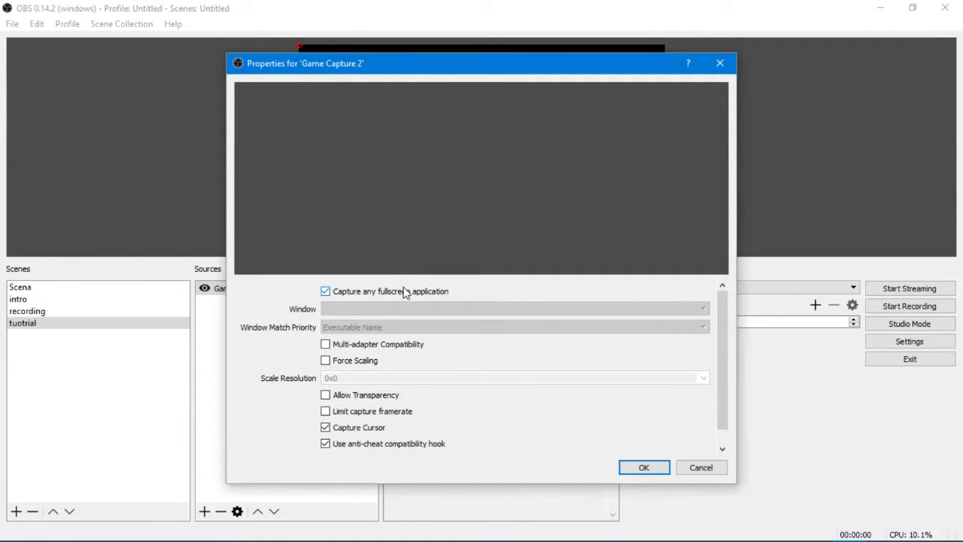
click(325, 427)
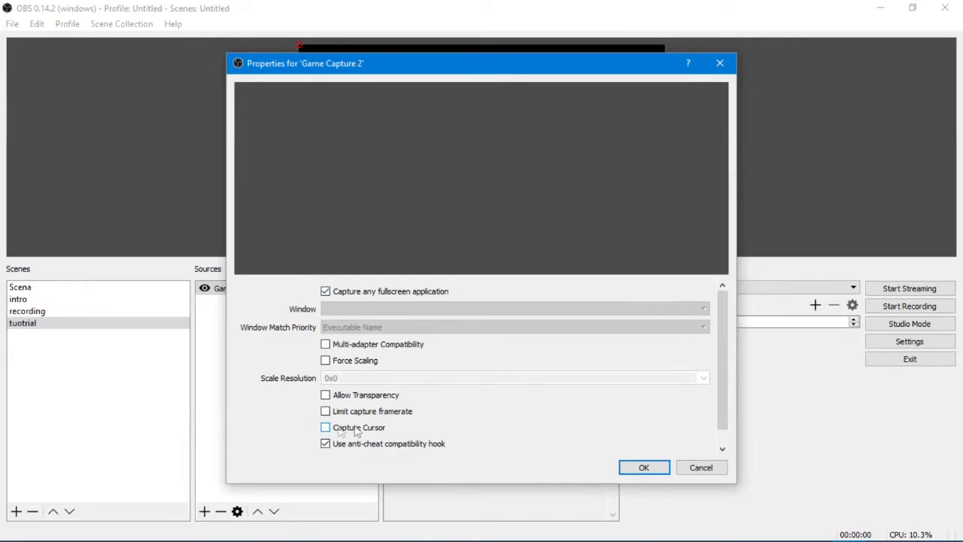
click(644, 467)
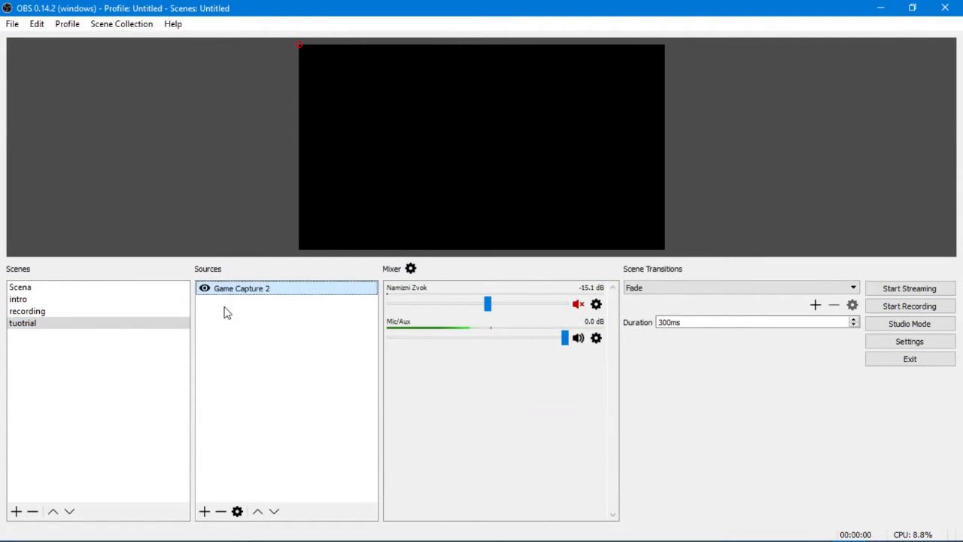
- Add a new Image source to the tuotrial scene and leave its properties without choosing an image file
right_click(318, 310)
mouse_move(351, 319)
click(416, 321)
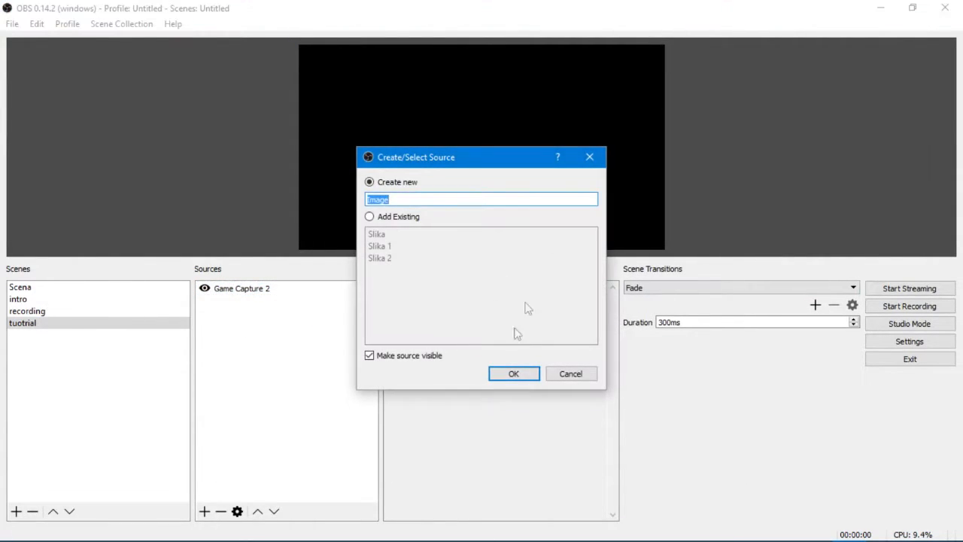
click(527, 376)
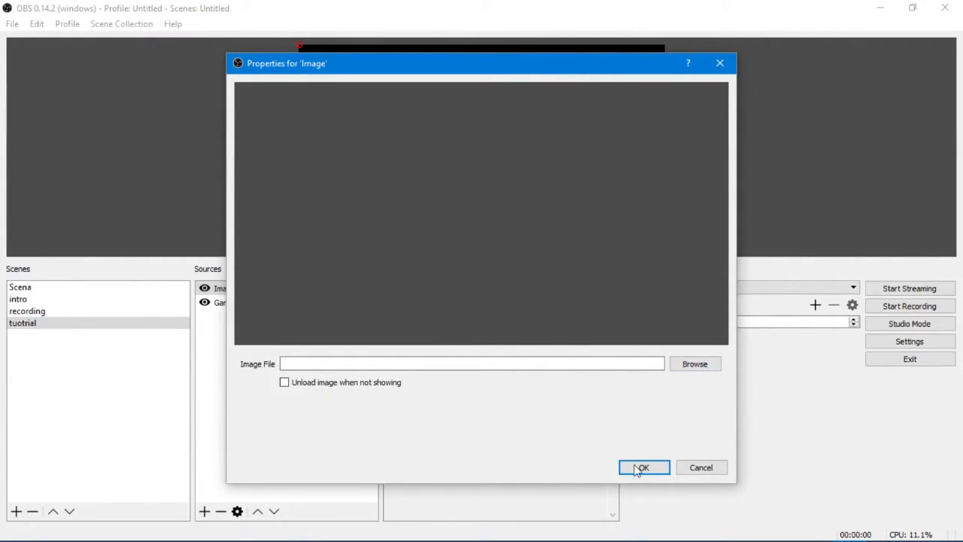
click(700, 470)
- Add a Text (FreeType 2) source with the default text and enlarge it to nearly the full canvas width
right_click(296, 343)
right_click(319, 343)
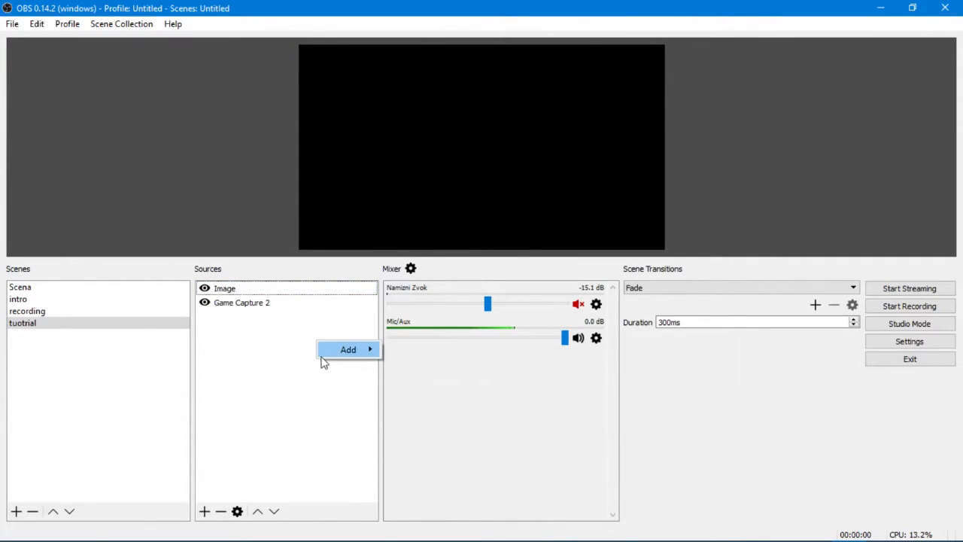
mouse_move(352, 350)
click(437, 398)
click(500, 374)
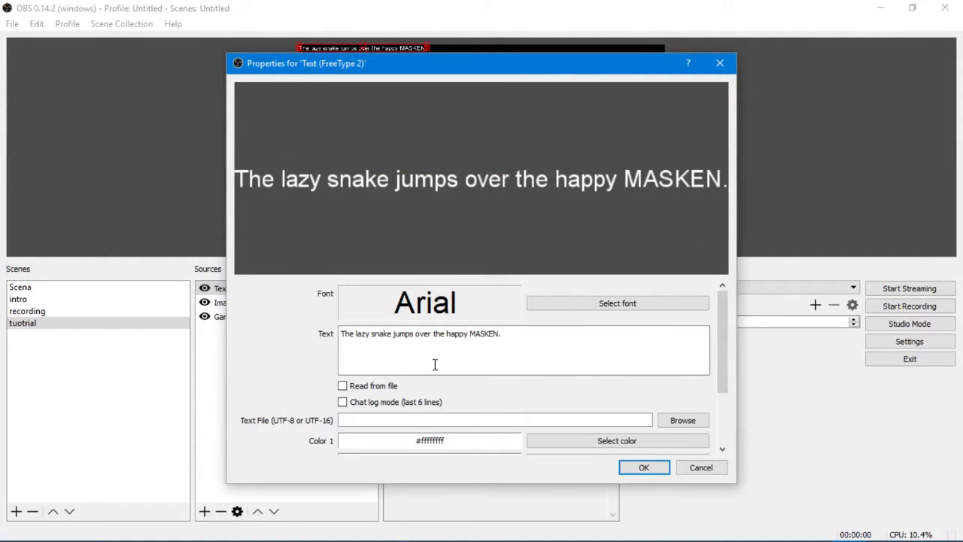
click(654, 470)
drag(426, 52, 241, 93)
- Remove the Text (FreeType 2) and Image sources from the tuotrial scene
right_click(289, 287)
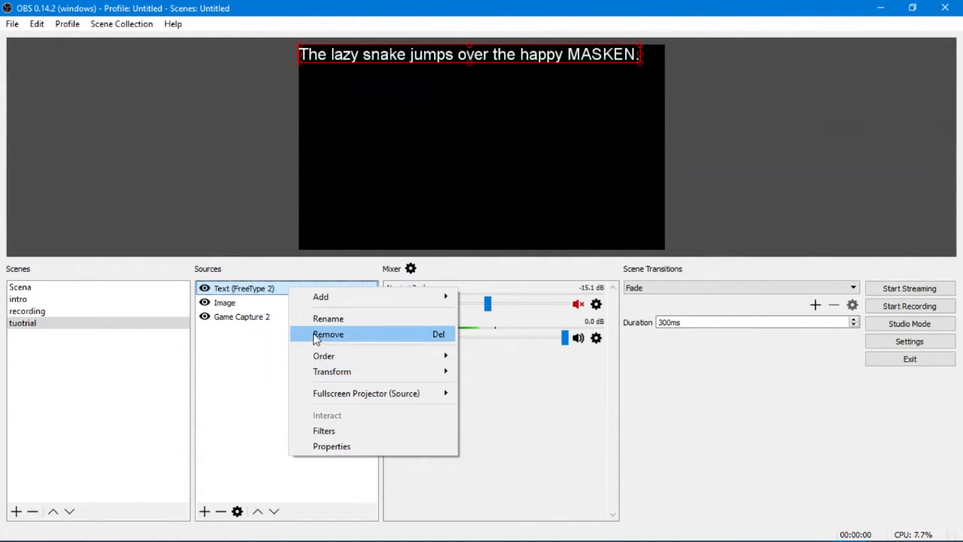
click(315, 337)
key(Return)
right_click(273, 290)
click(336, 336)
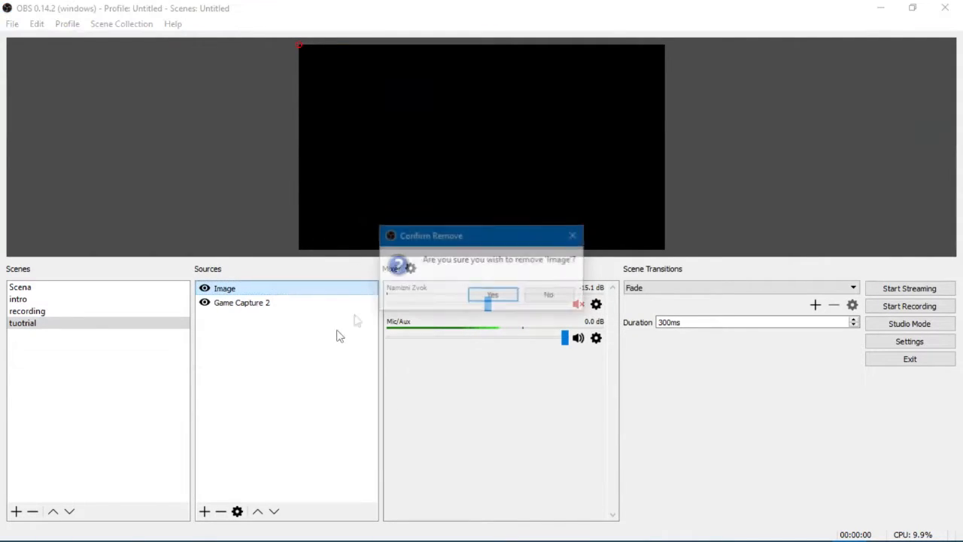
click(492, 294)
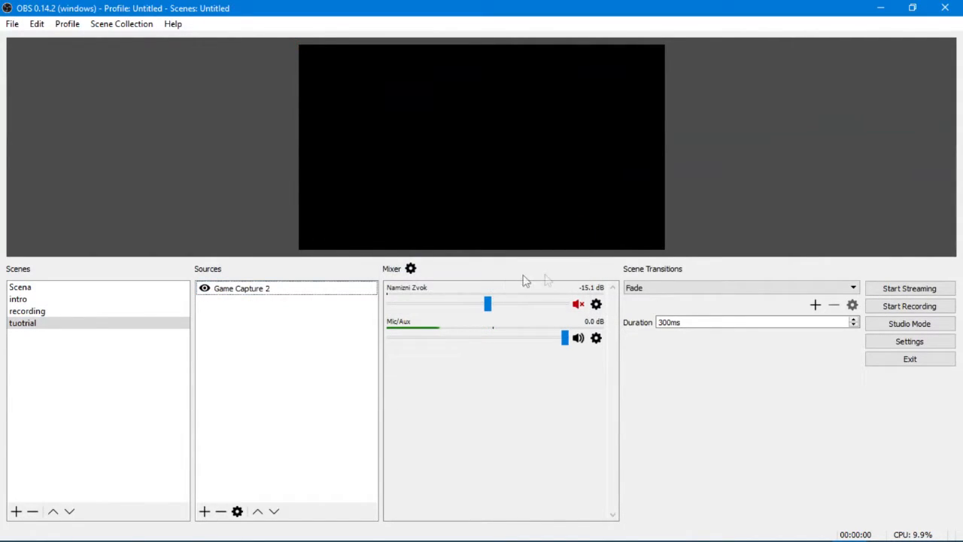
- Open the output settings, try the Simple output mode, and set the mode back to Advanced
click(892, 346)
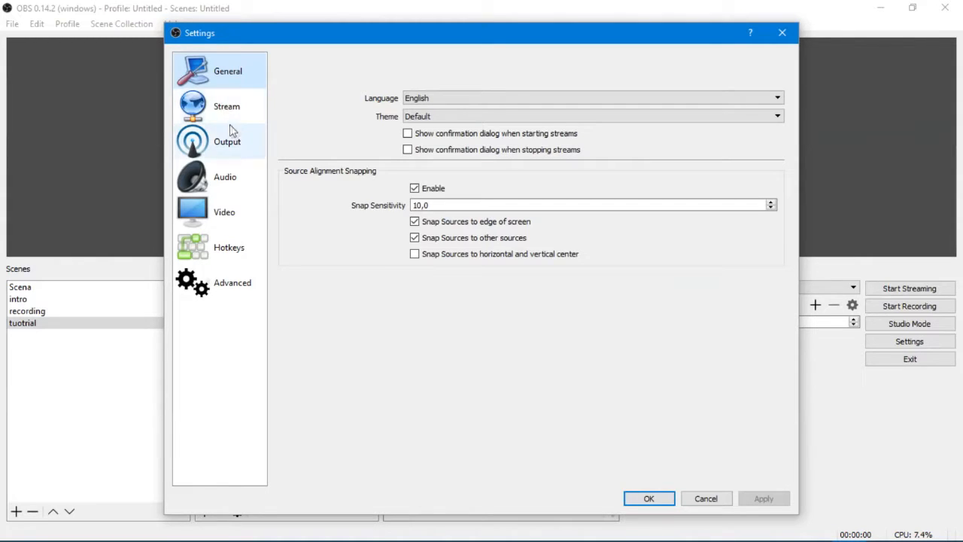
click(238, 154)
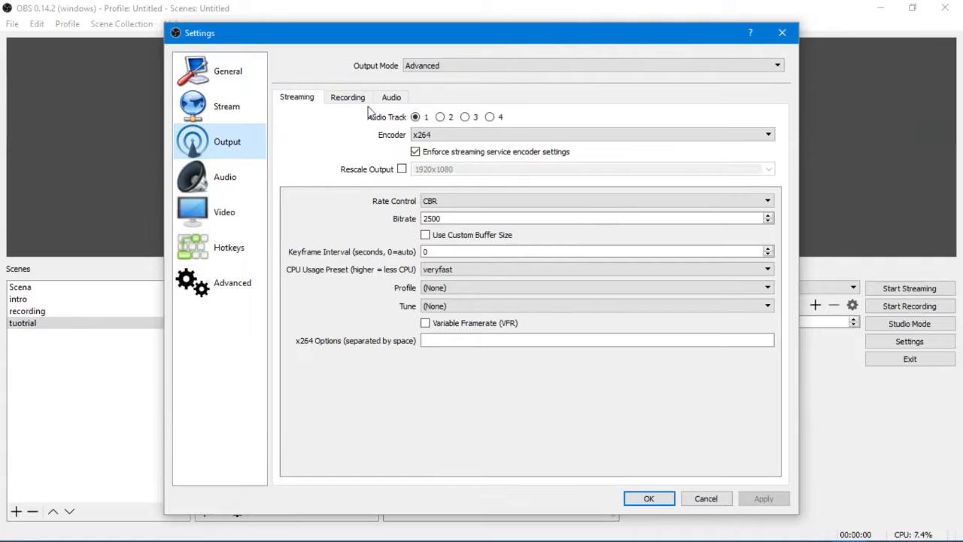
click(467, 67)
click(452, 78)
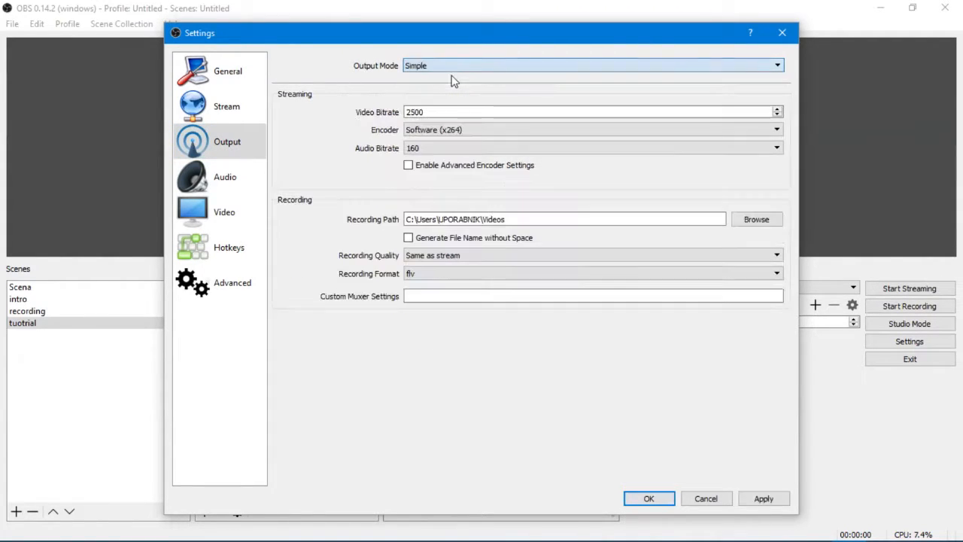
click(430, 67)
click(435, 88)
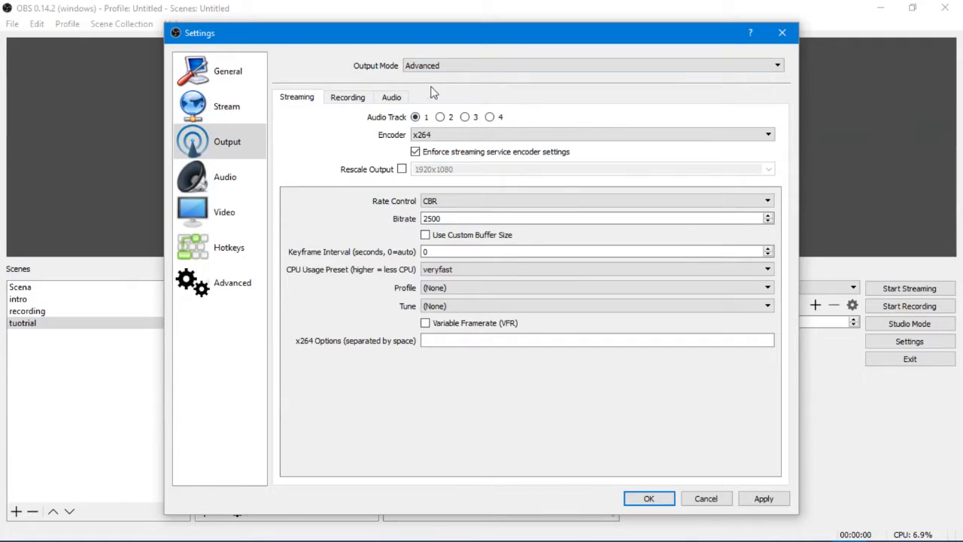
- Set the recording path to the Recordings folder on drive F in the advanced recording output settings
click(350, 102)
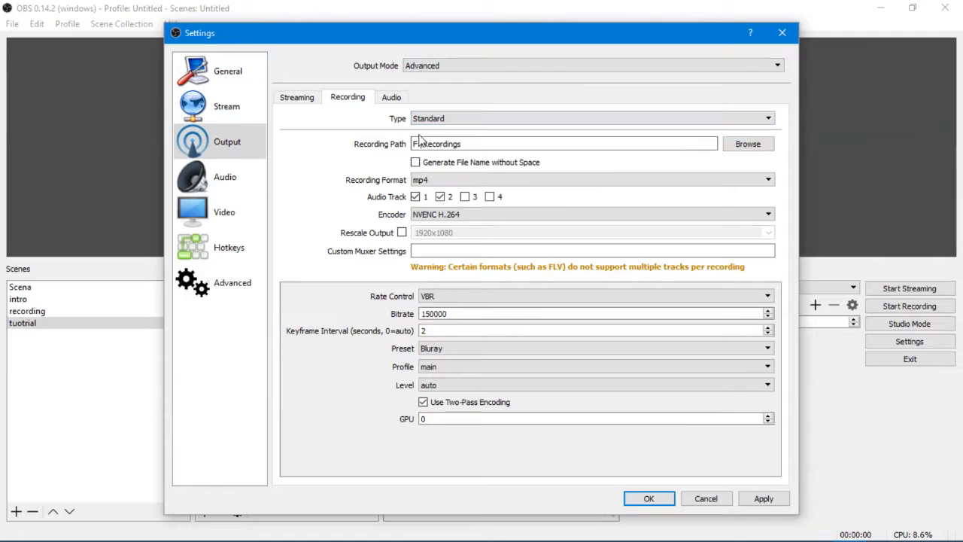
click(748, 144)
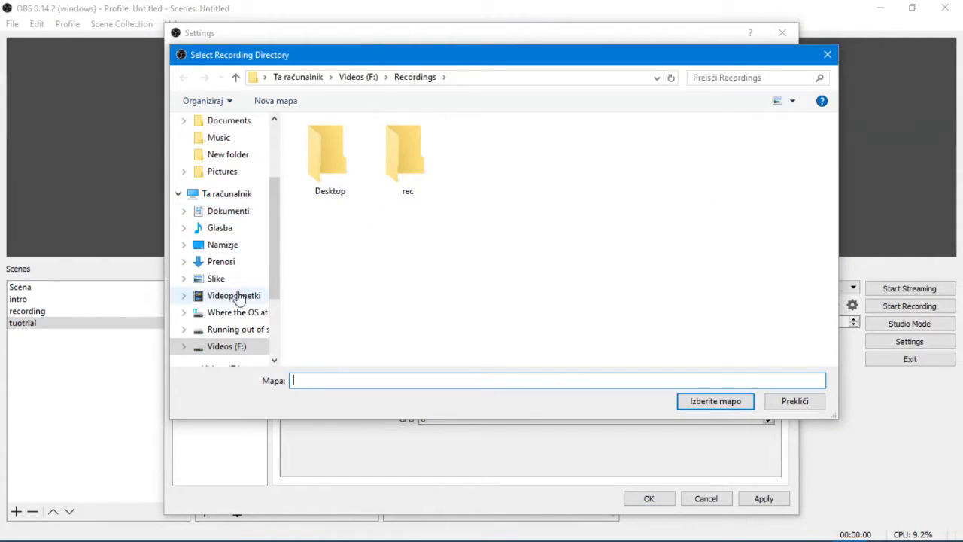
scroll(247, 234, down, 3)
click(238, 276)
double_click(336, 159)
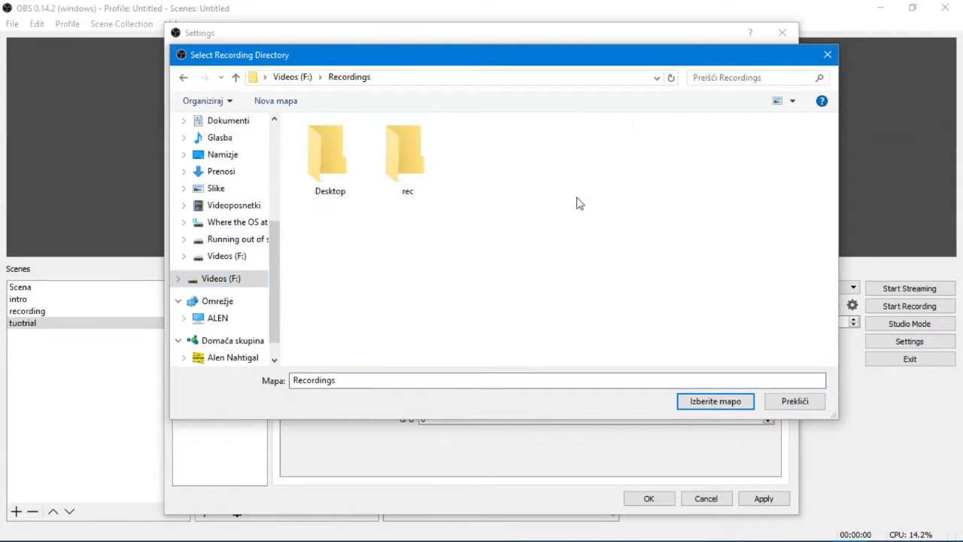
click(722, 403)
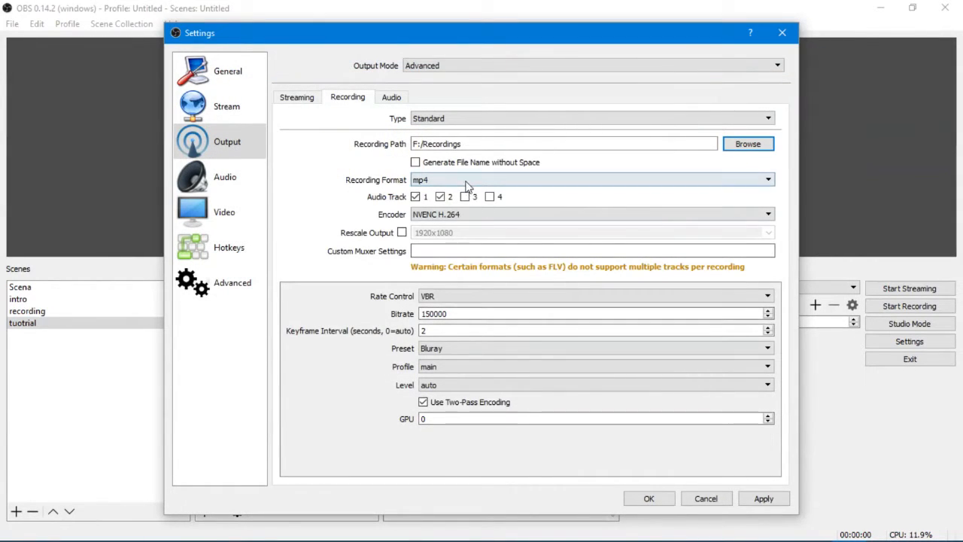
- Choose mp4 as the recording format and disable audio track 2, keeping the NVENC H.264 encoder
click(444, 187)
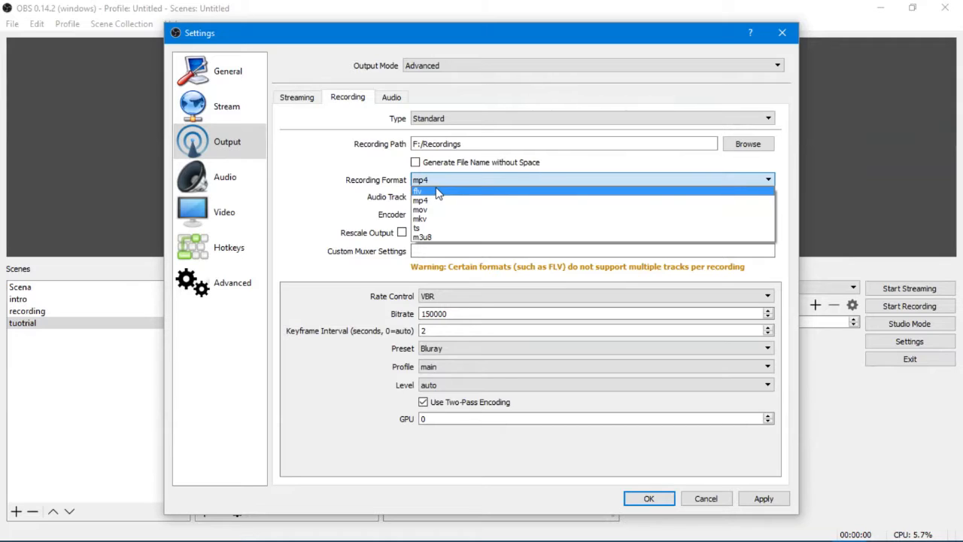
click(425, 201)
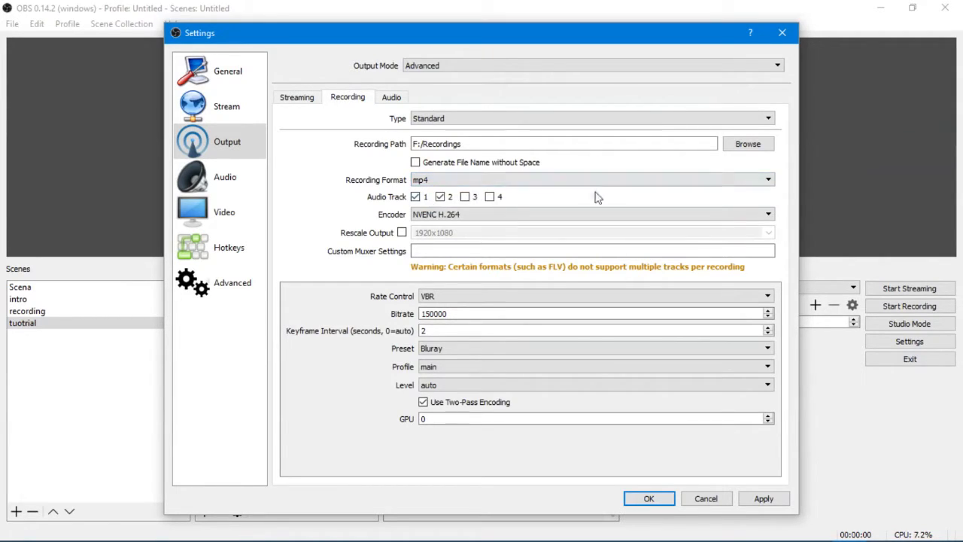
click(449, 202)
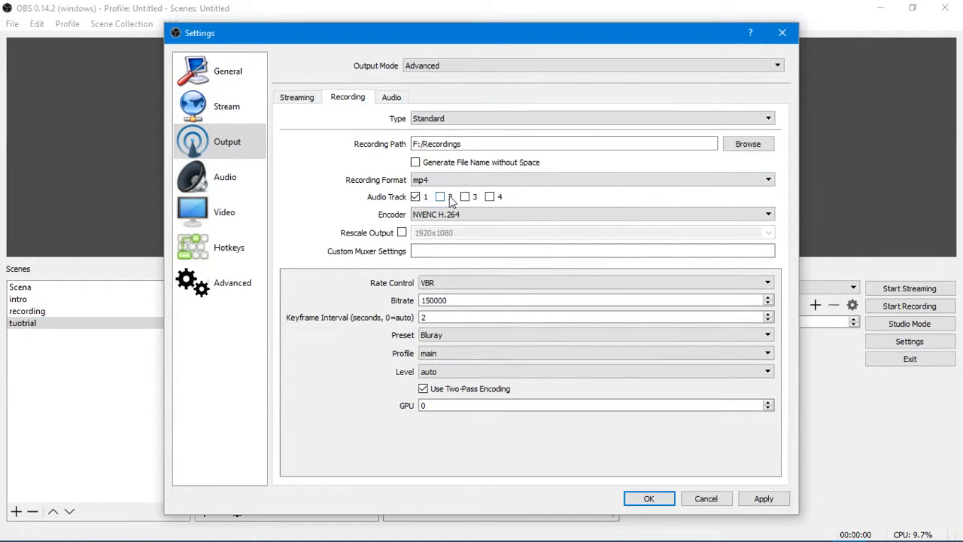
click(456, 216)
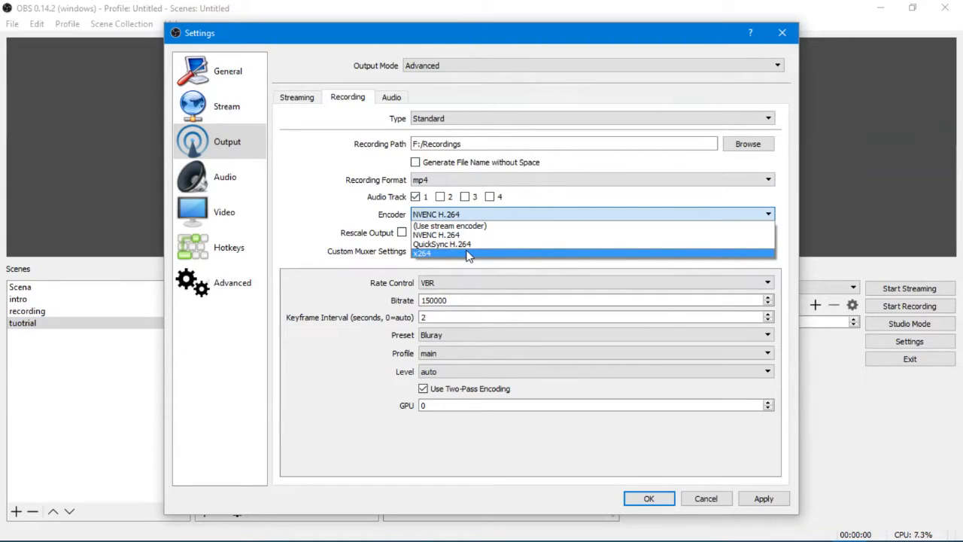
click(448, 216)
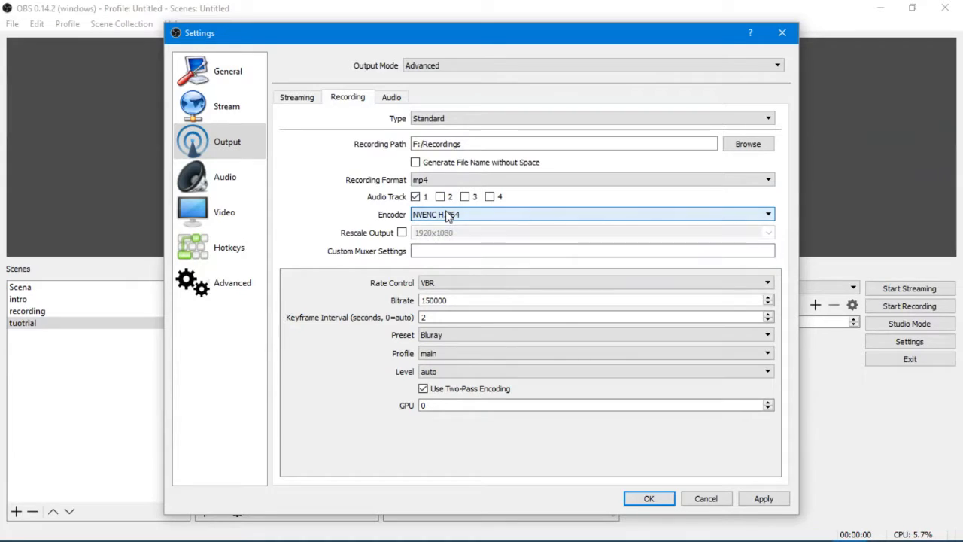
- Switch the recording rate control to CBR and back to VBR, leaving the bitrate value selected
click(489, 283)
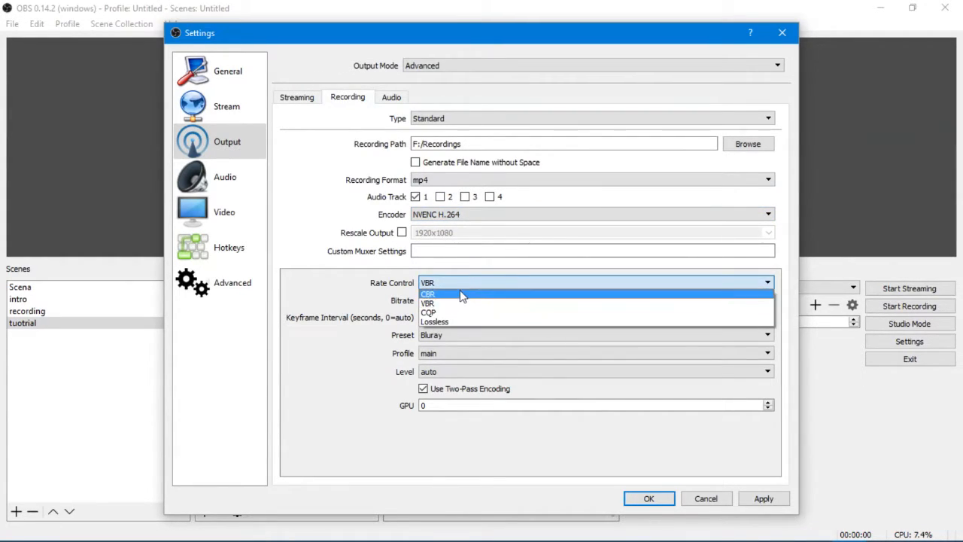
click(464, 293)
drag(461, 299, 419, 299)
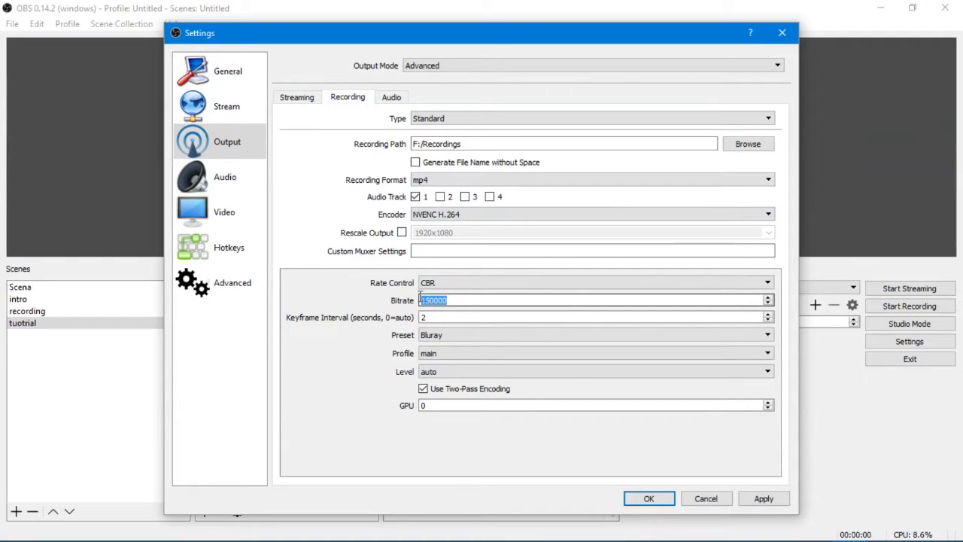
click(439, 283)
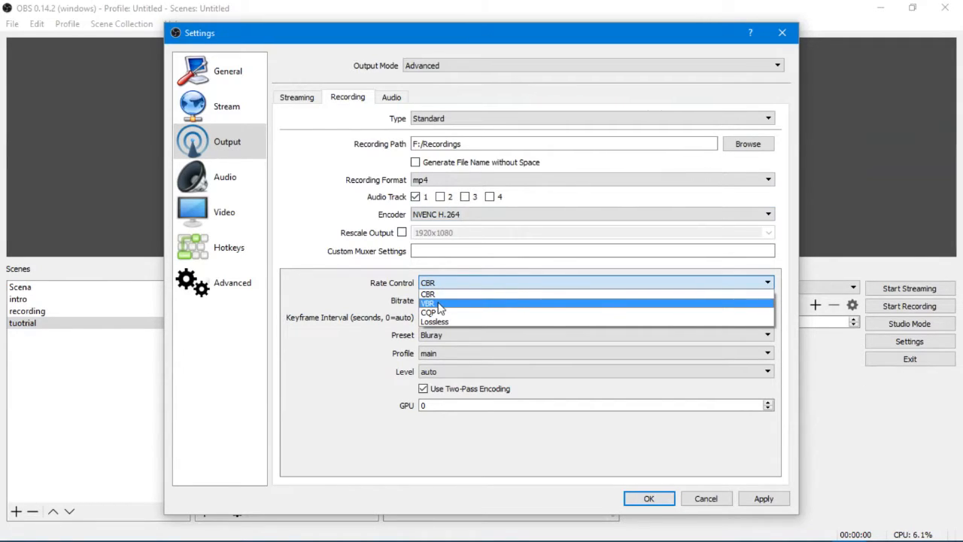
click(440, 304)
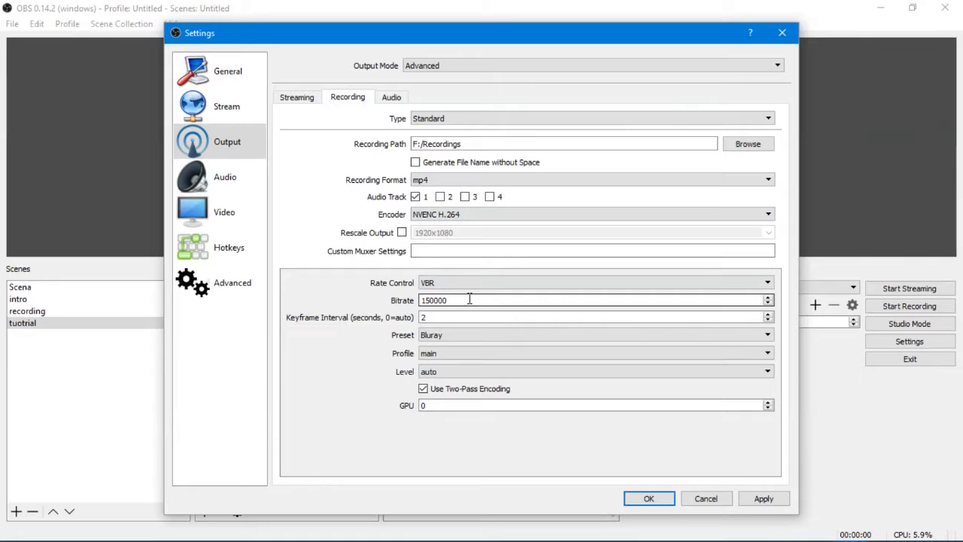
drag(465, 300, 403, 301)
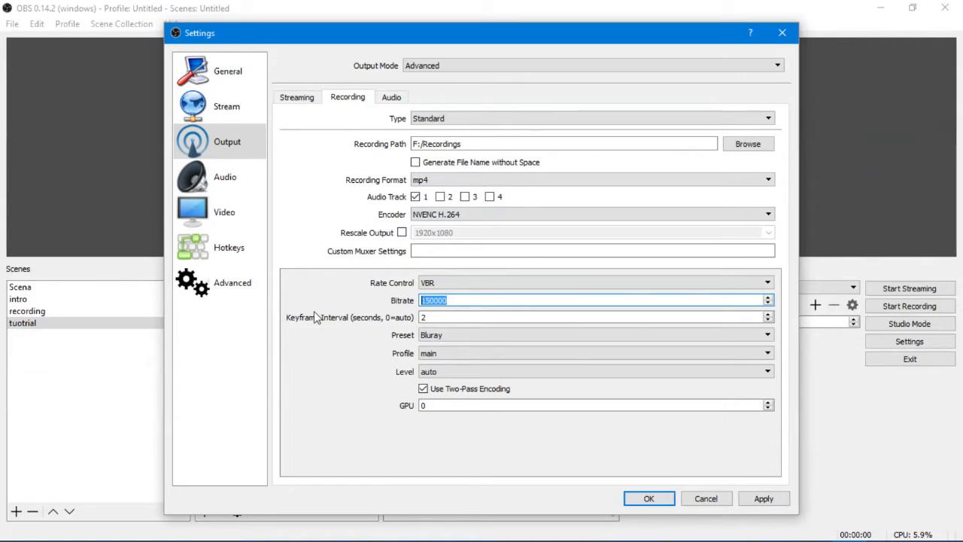
- Check the available encoder presets, keep Bluray, and apply the recording output settings
click(445, 336)
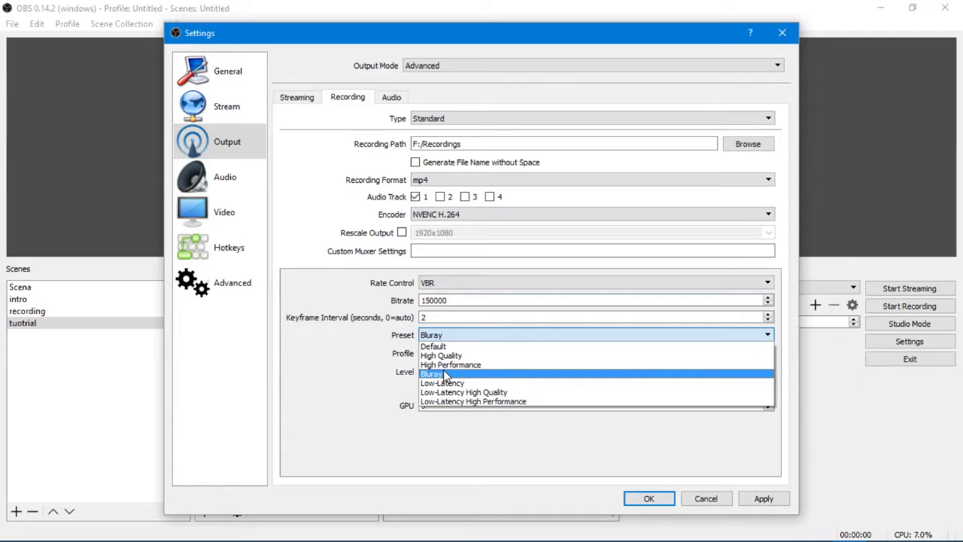
click(341, 354)
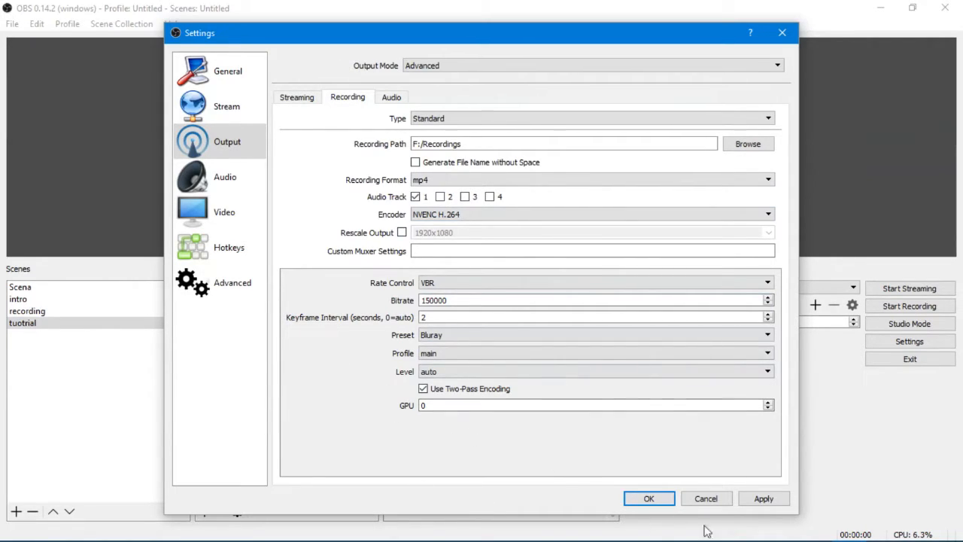
click(764, 499)
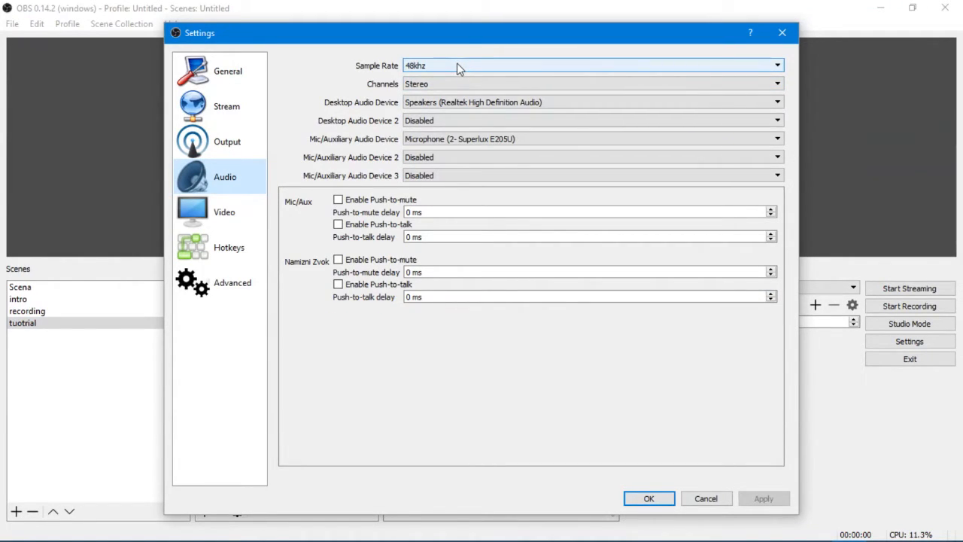
- Select a 48khz sample rate, the Realtek speakers as desktop audio device and the Superlux E205U microphone as mic/auxiliary device
click(459, 66)
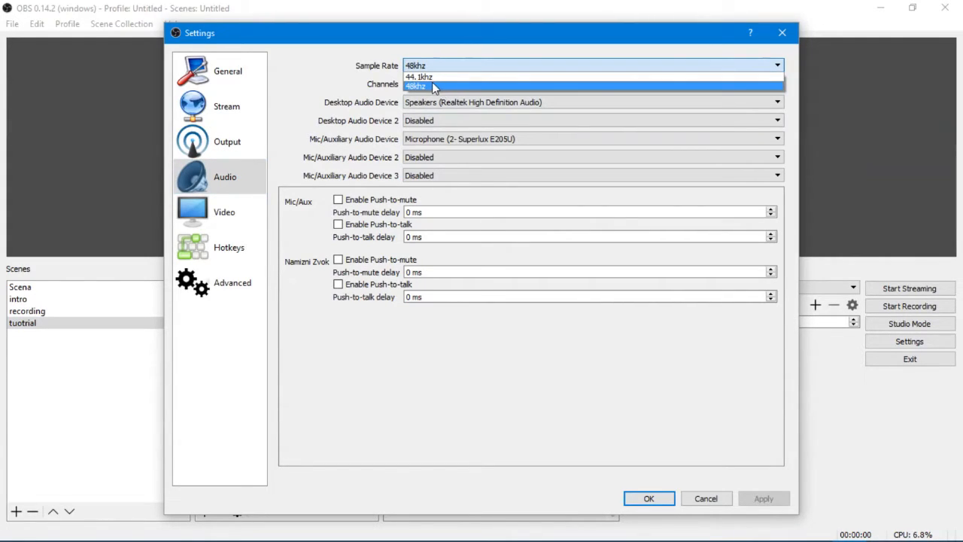
click(432, 85)
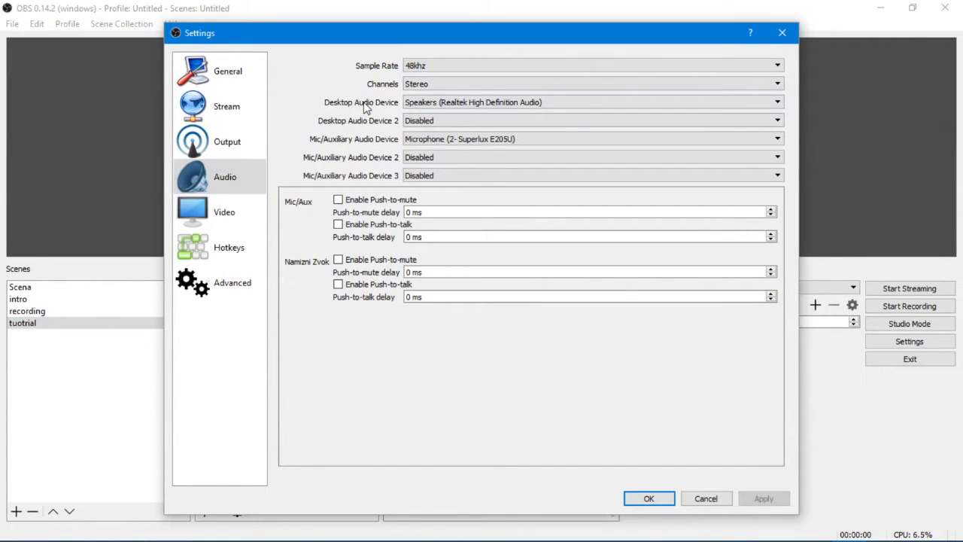
click(432, 105)
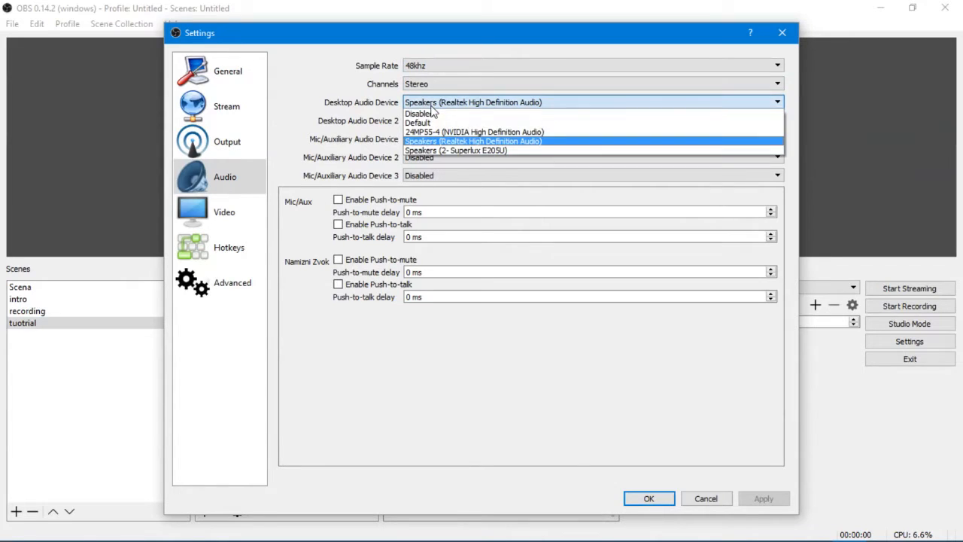
click(432, 143)
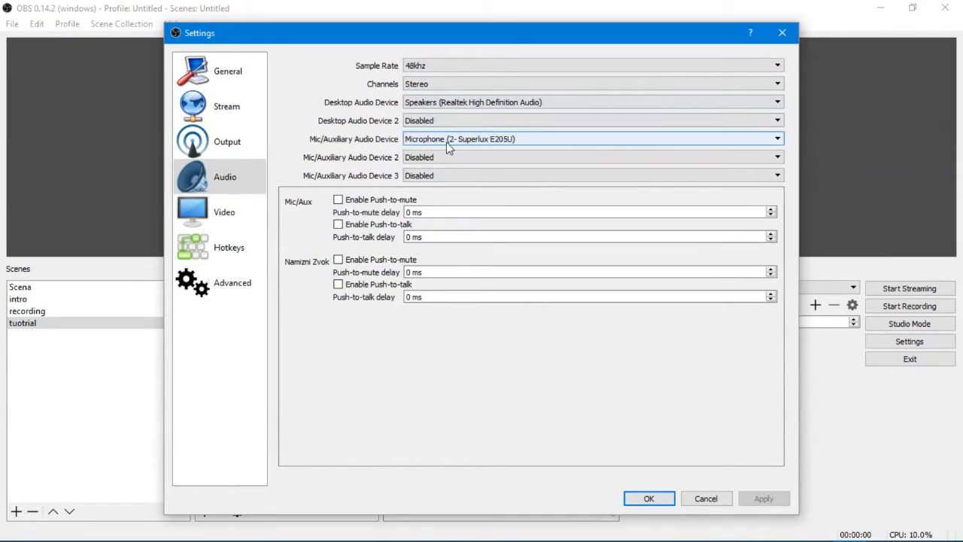
click(446, 140)
click(444, 170)
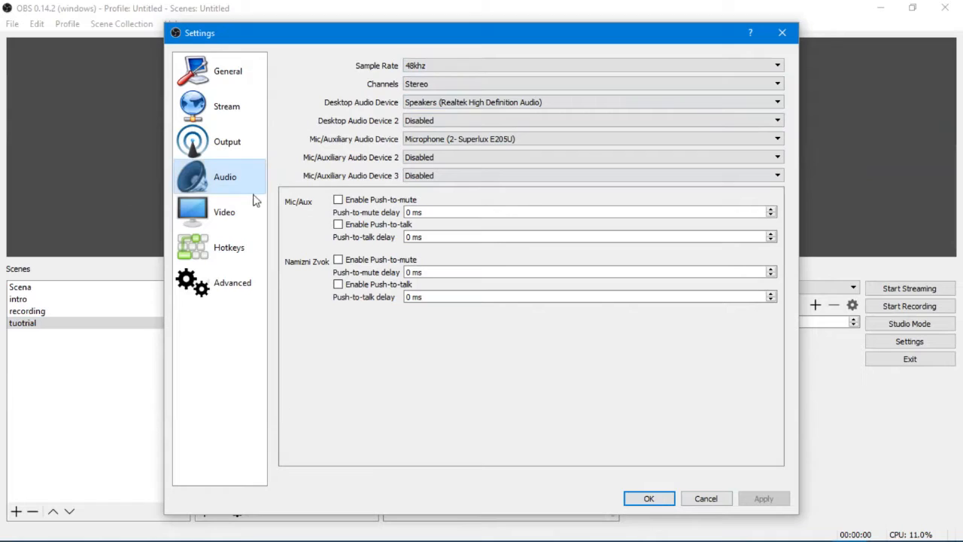
- Check the base canvas resolution choices in the video settings, keeping 1920x1080
click(235, 209)
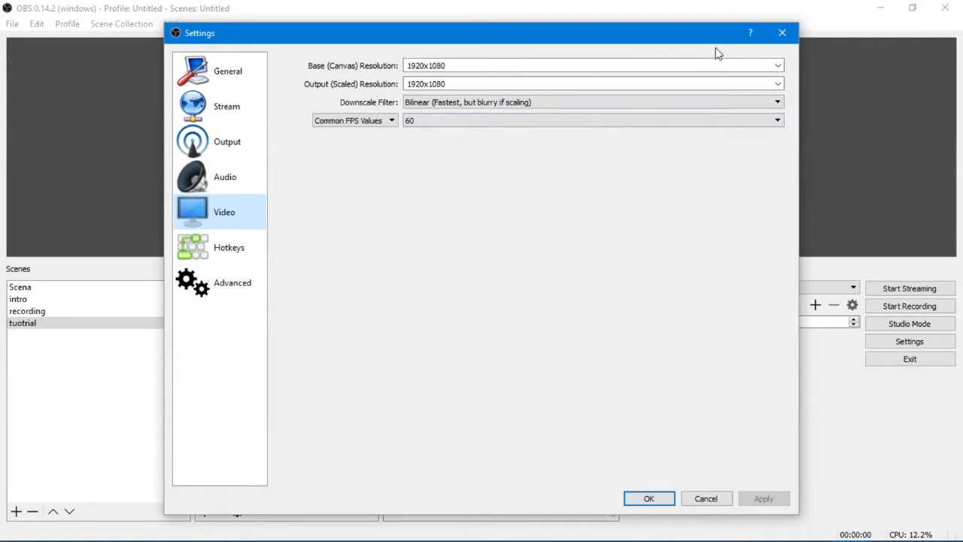
double_click(527, 62)
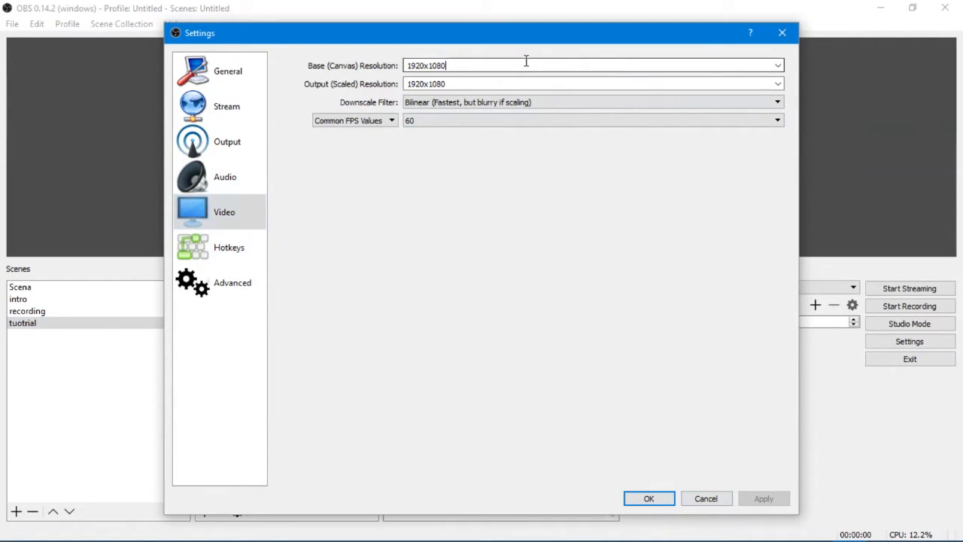
click(777, 65)
click(782, 69)
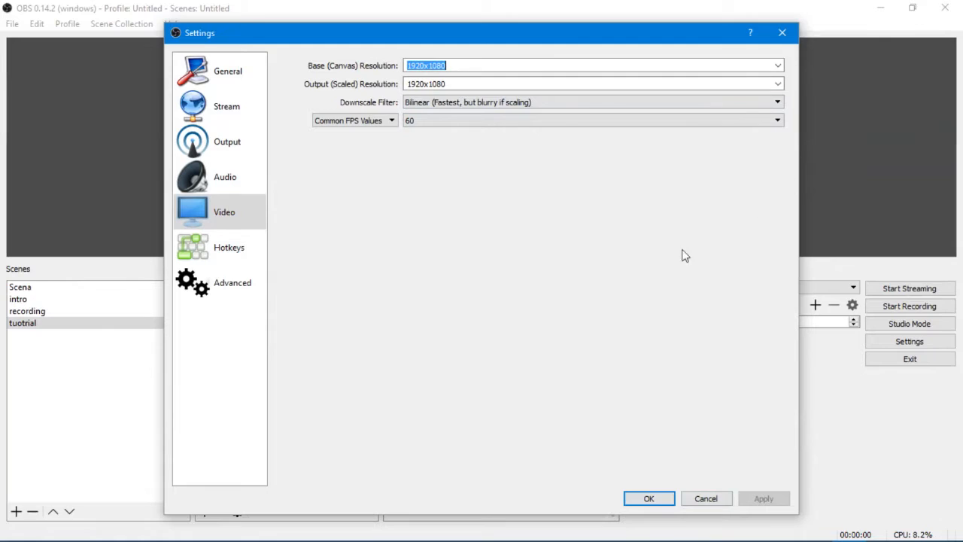
- Switch the downscale filter to Bicubic and back to Bilinear (Fastest, but blurry if scaling)
click(468, 108)
click(468, 106)
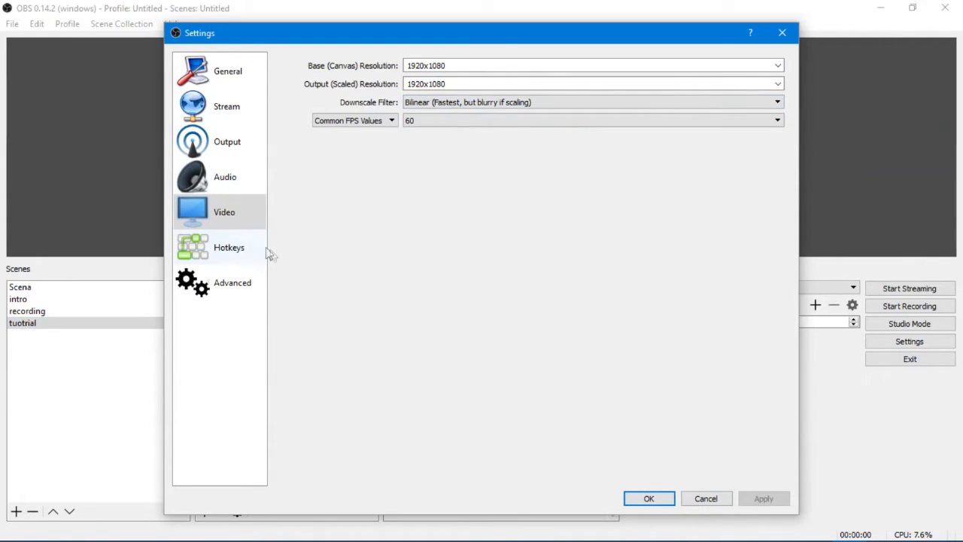
click(444, 104)
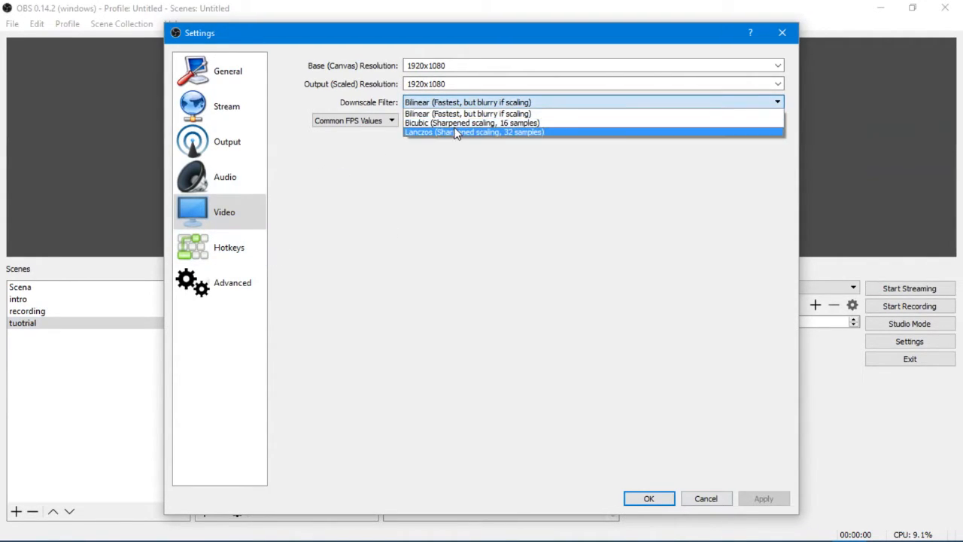
click(454, 125)
click(453, 103)
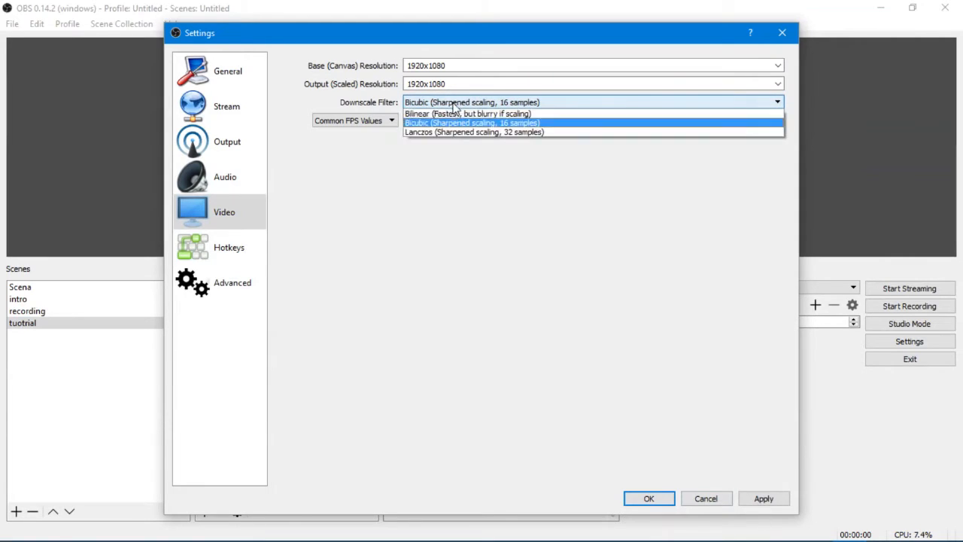
click(440, 113)
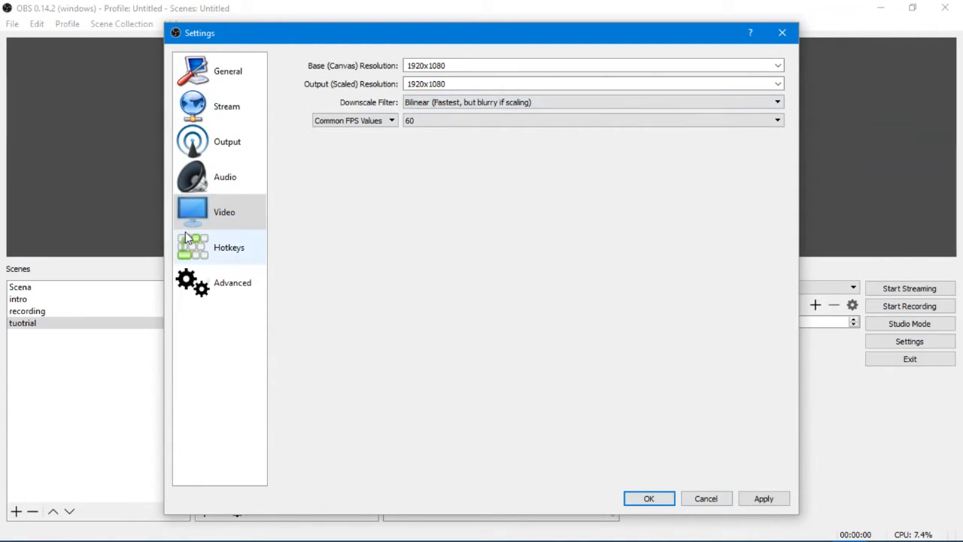
- Review the hotkey assignments for recording, scenes and audio muting, and apply the settings
click(212, 252)
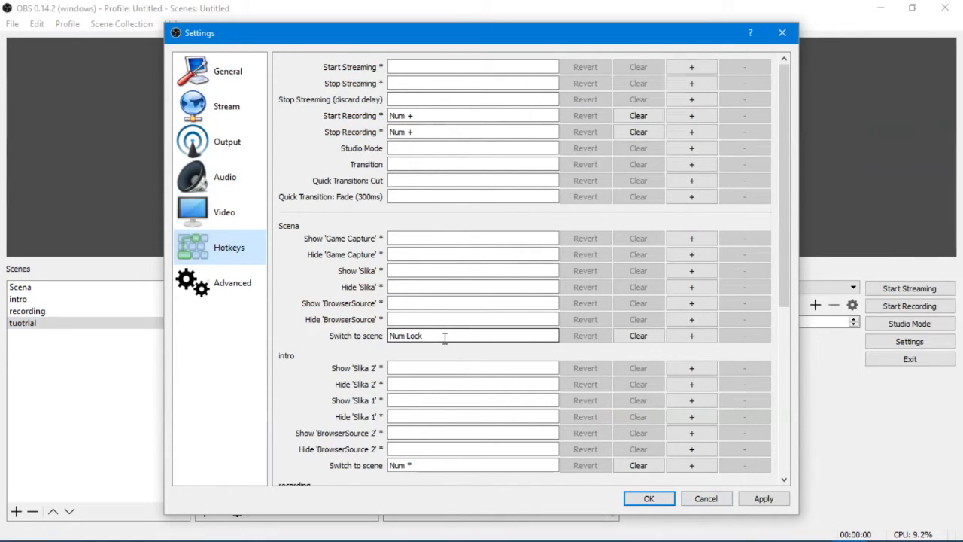
scroll(445, 346, down, 3)
scroll(442, 356, down, 3)
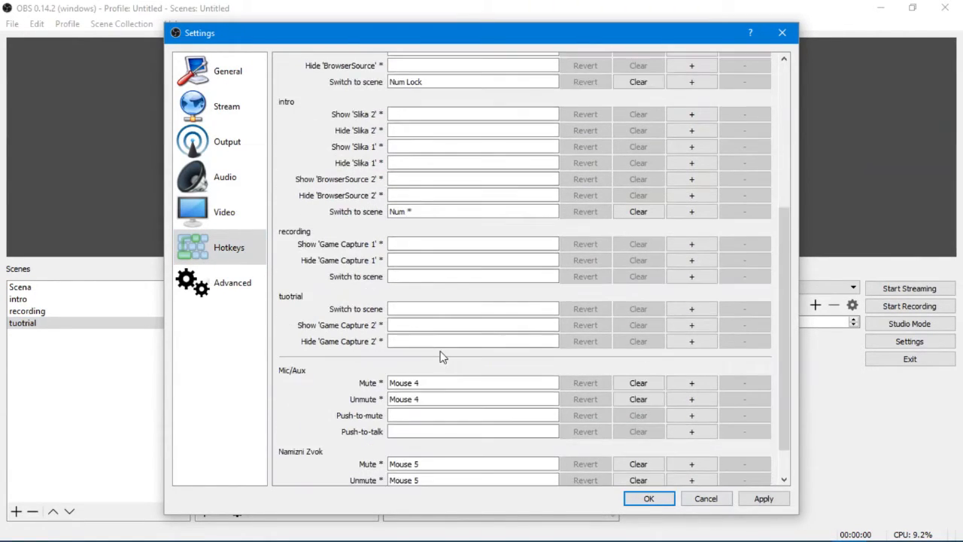
scroll(442, 356, down, 3)
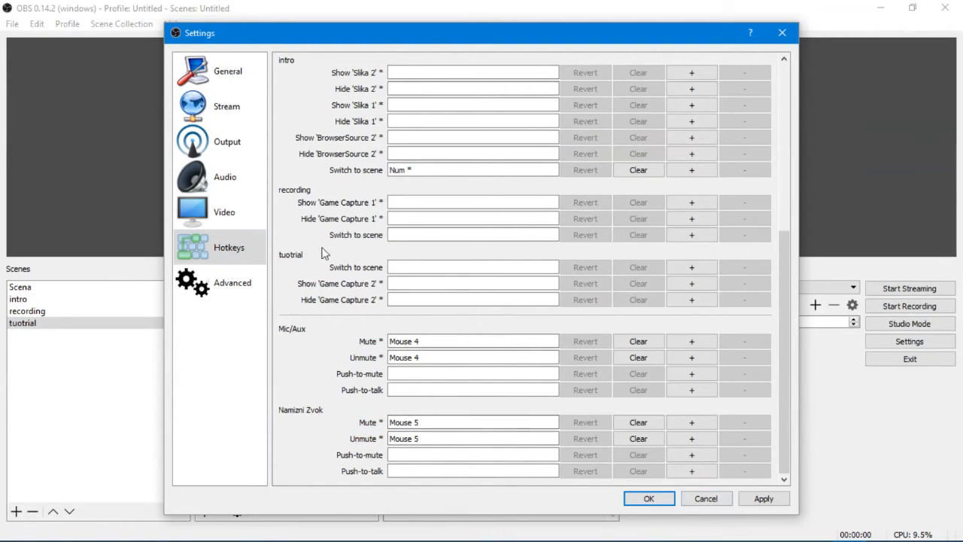
click(774, 503)
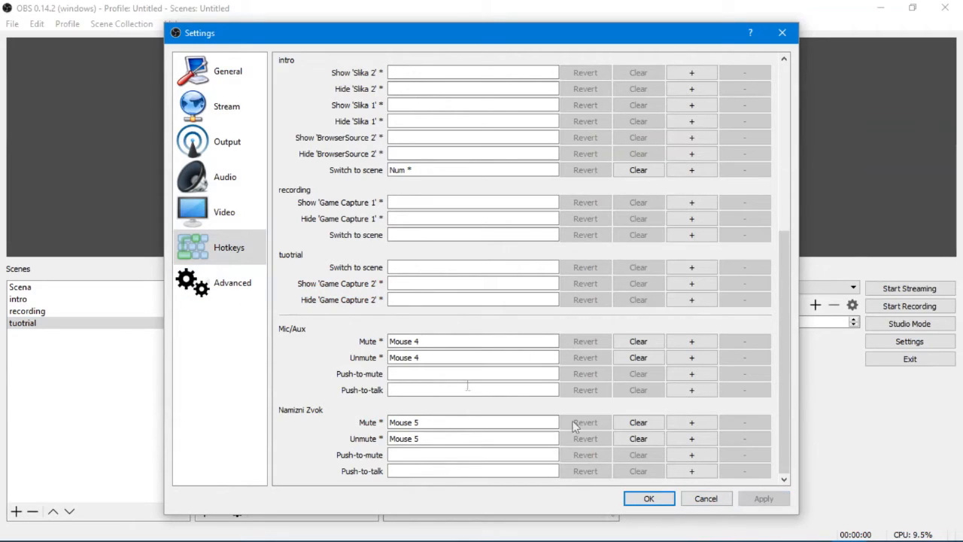
- Select Direct3D 11 as the renderer in the advanced video settings and confirm all settings
click(231, 284)
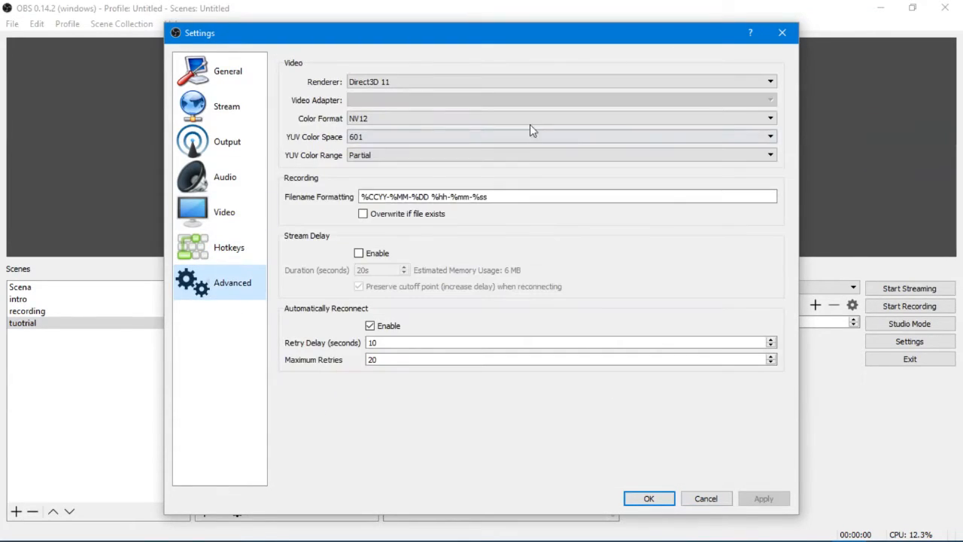
click(411, 79)
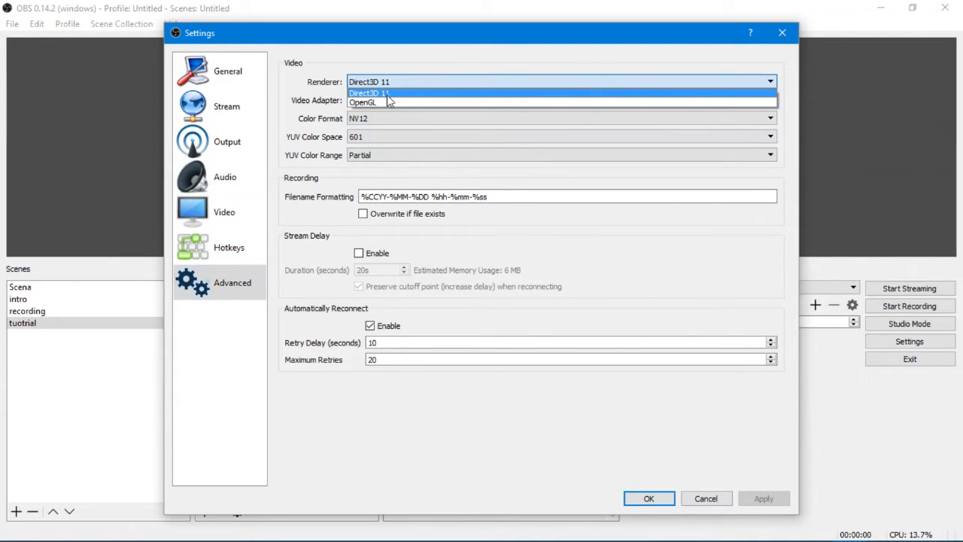
click(388, 94)
click(665, 503)
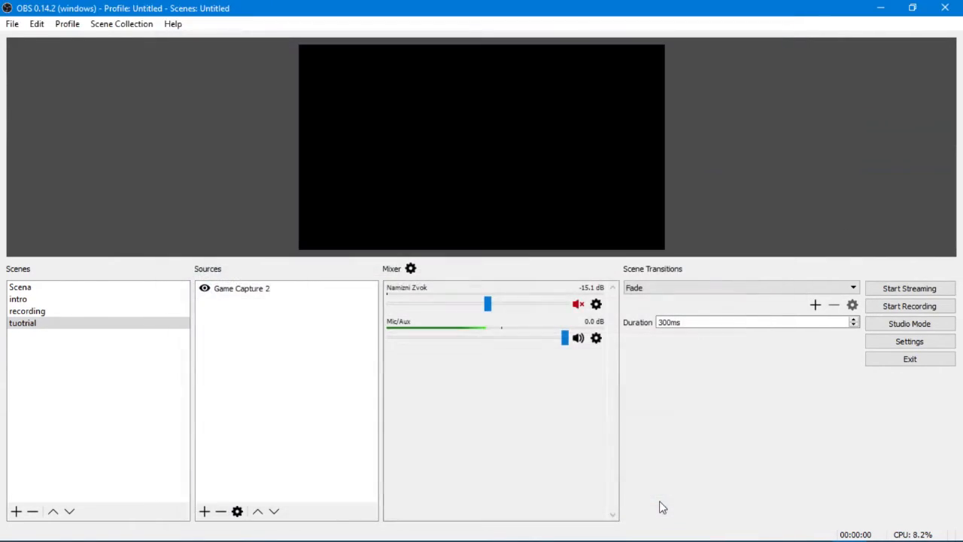